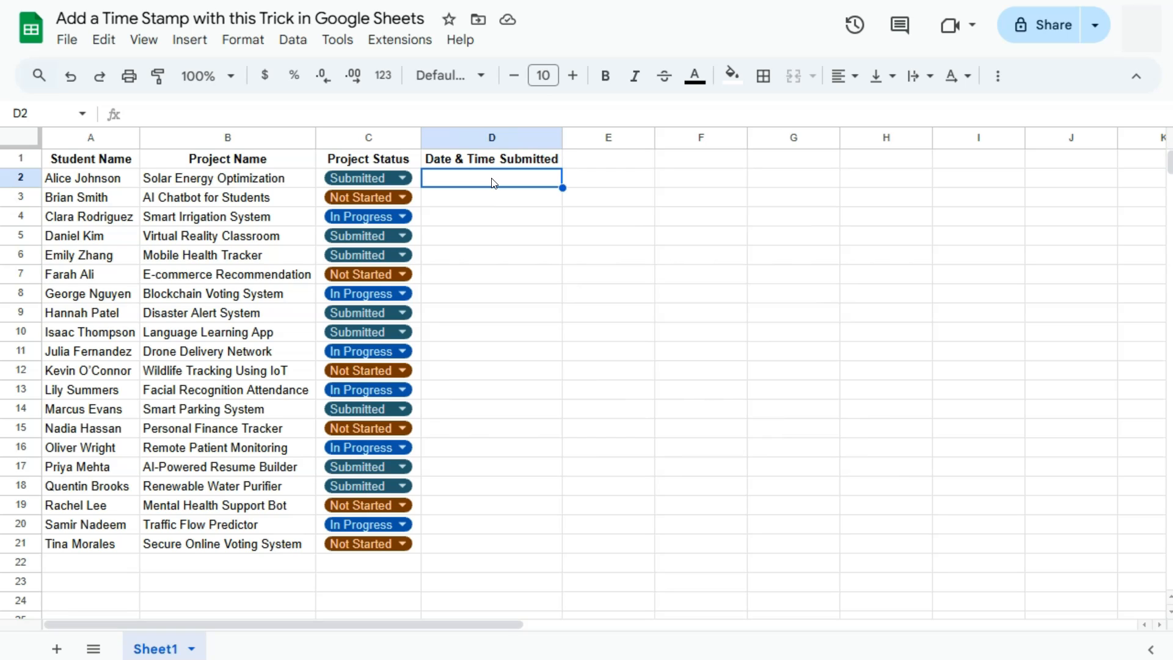
pyautogui.click(617, 177)
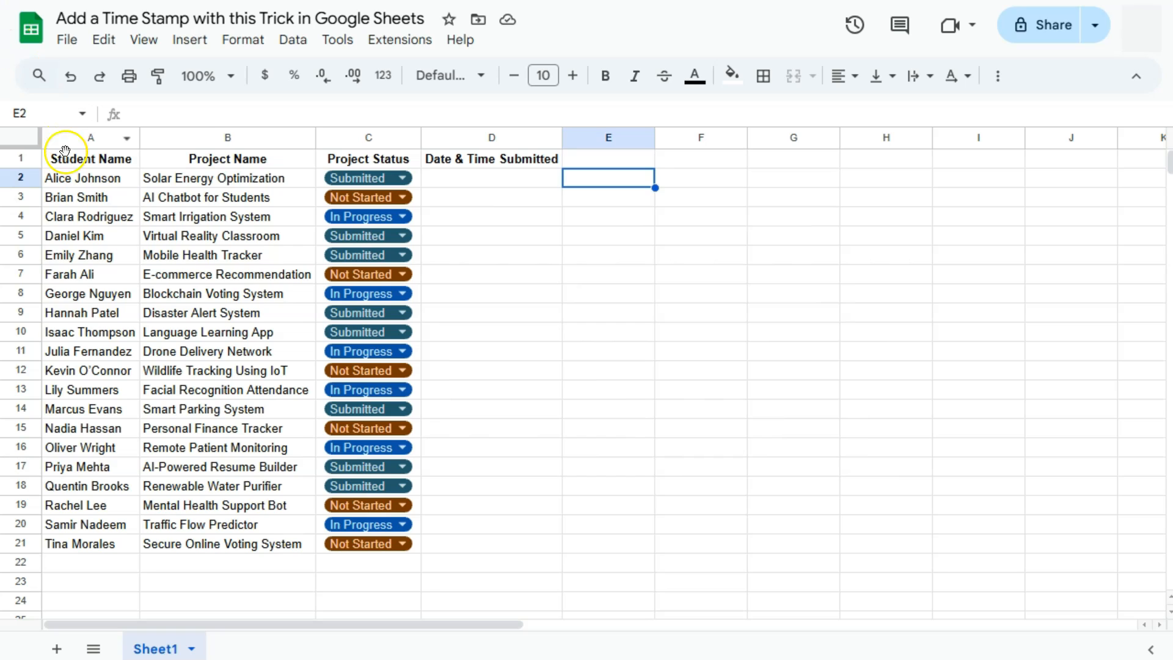
pyautogui.click(61, 178)
pyautogui.click(193, 181)
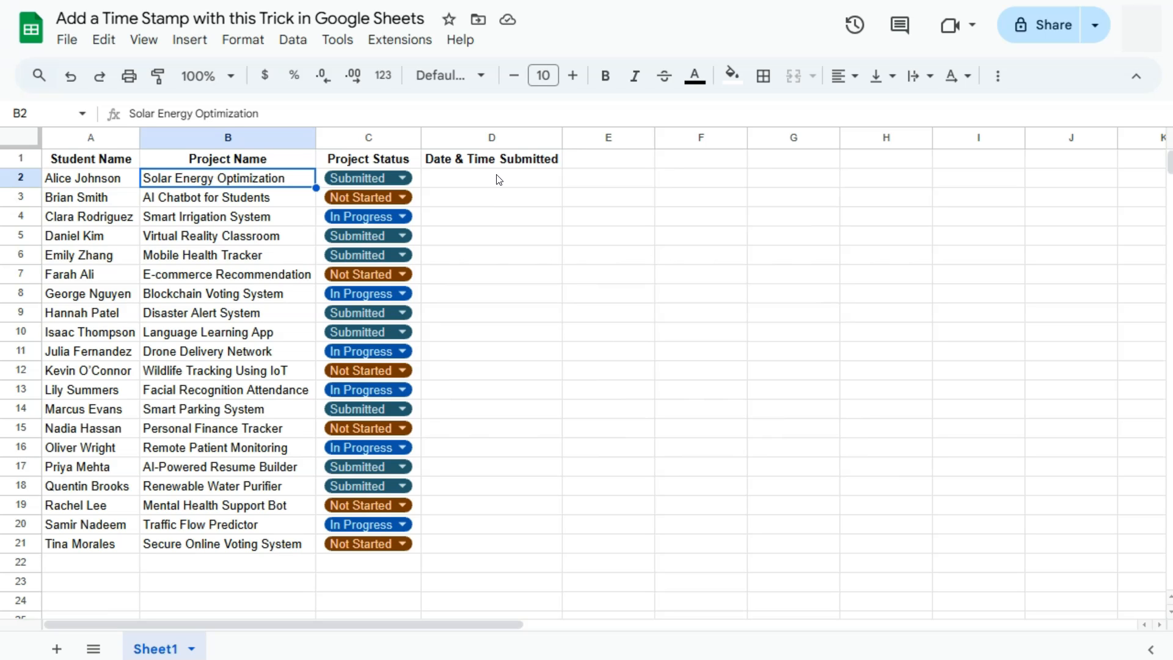
# Enter the formula =NOW() in cell E2 and autofit column E's width
pyautogui.click(607, 176)
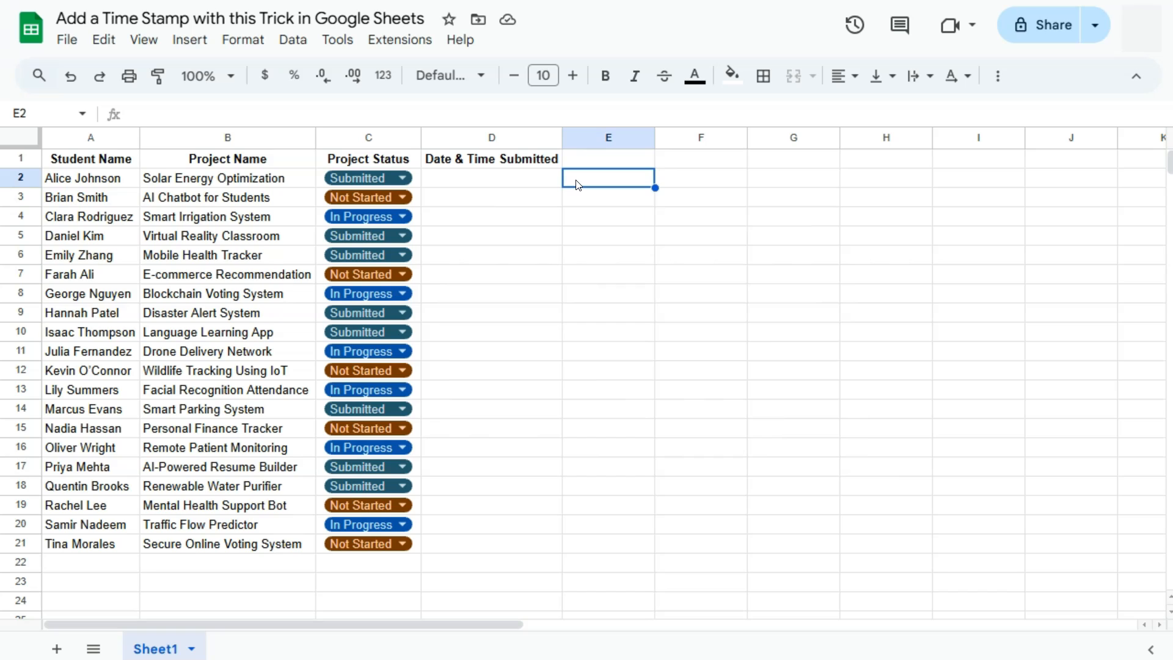
pyautogui.write('=')
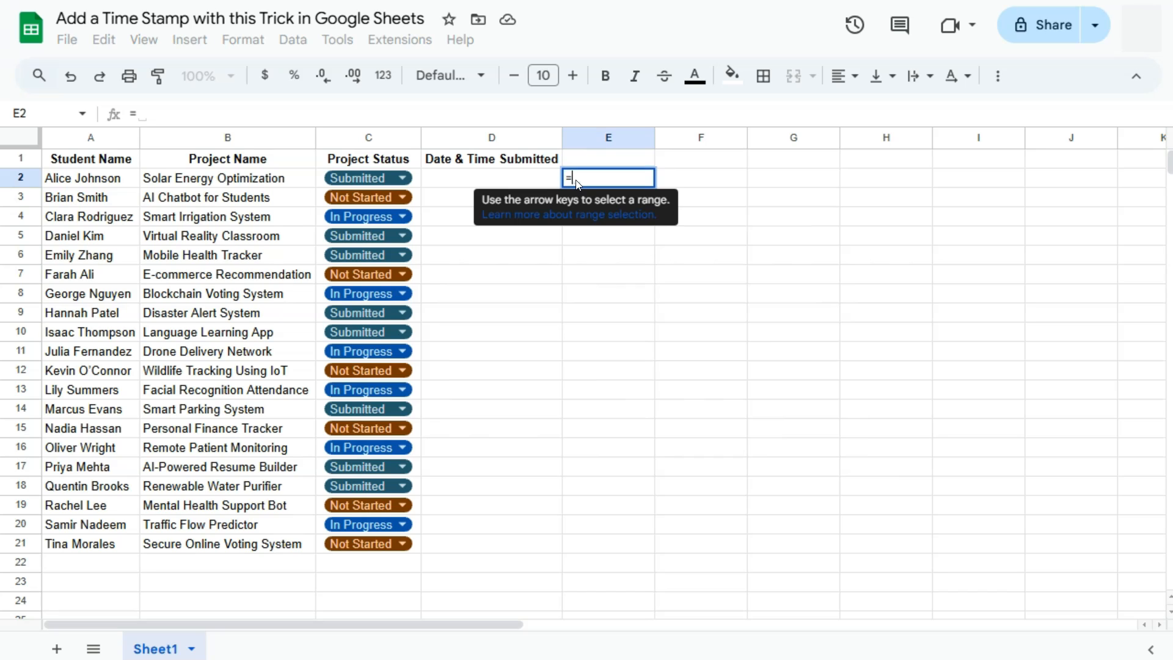
pyautogui.write('now')
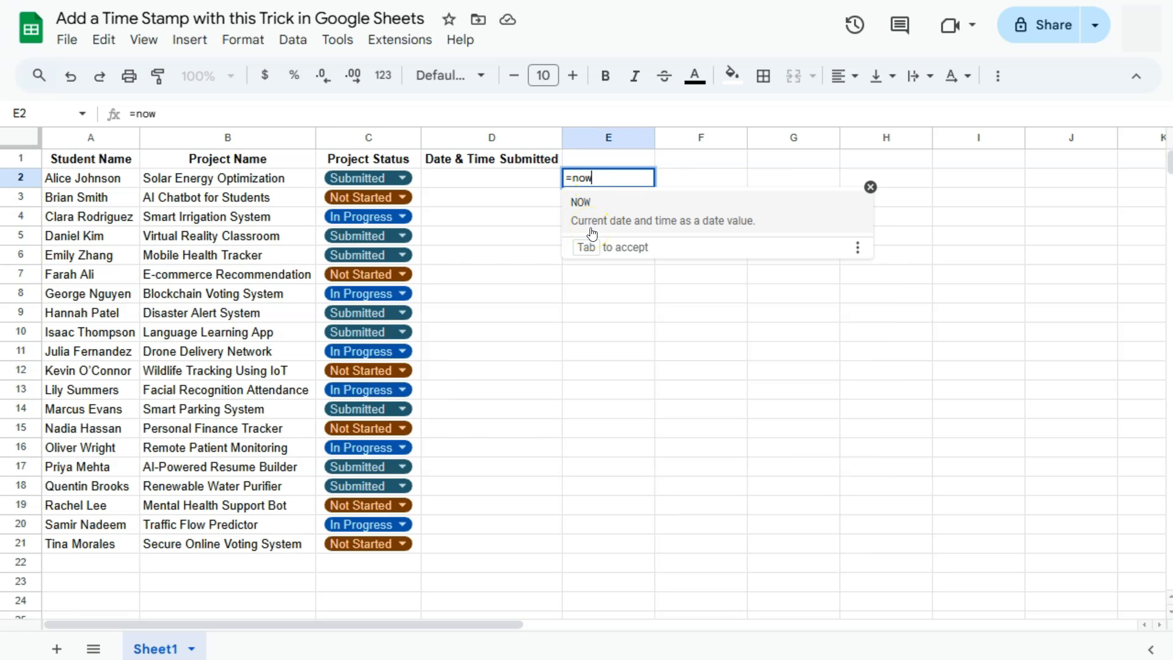
pyautogui.click(627, 232)
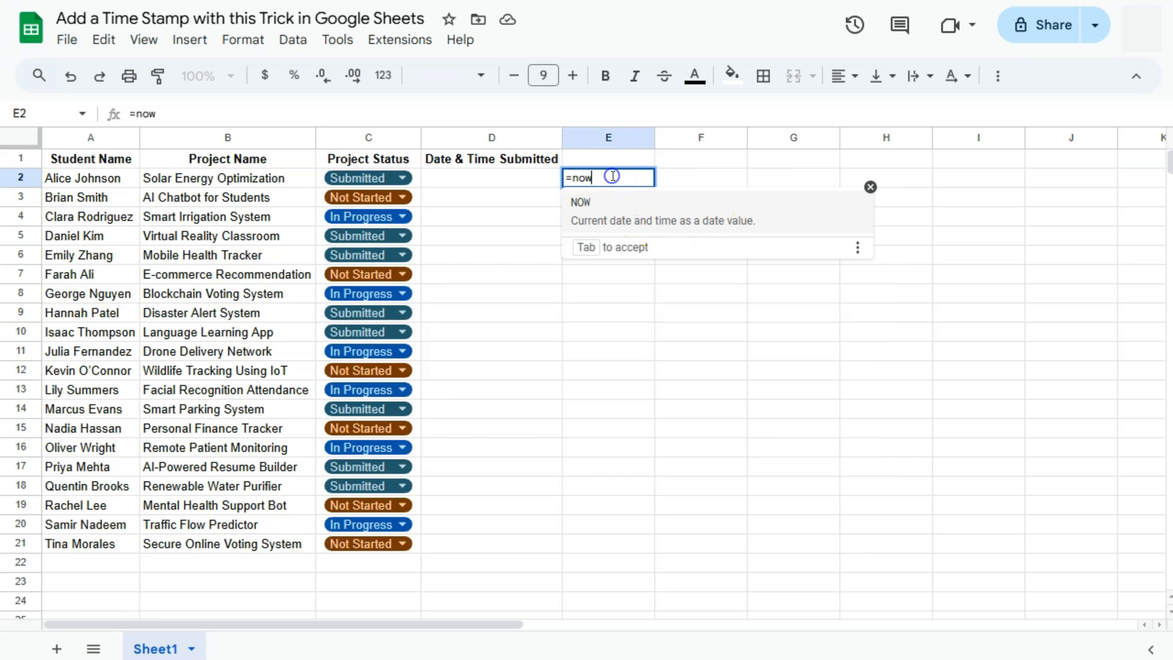
pyautogui.press('Tab')
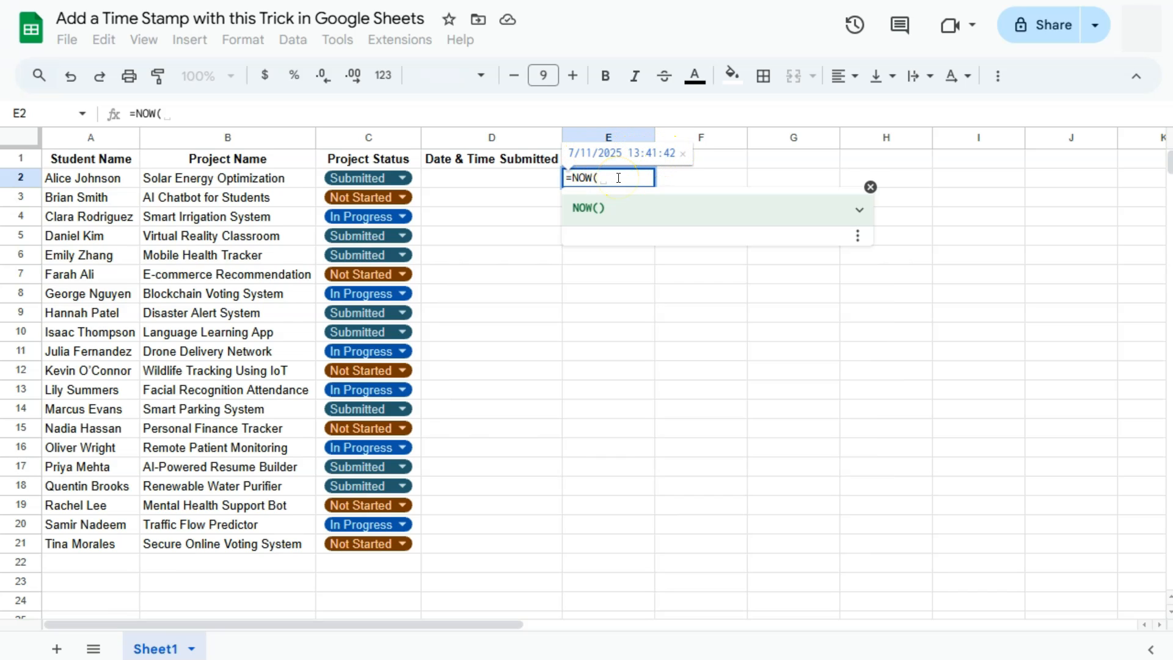
pyautogui.press('Return')
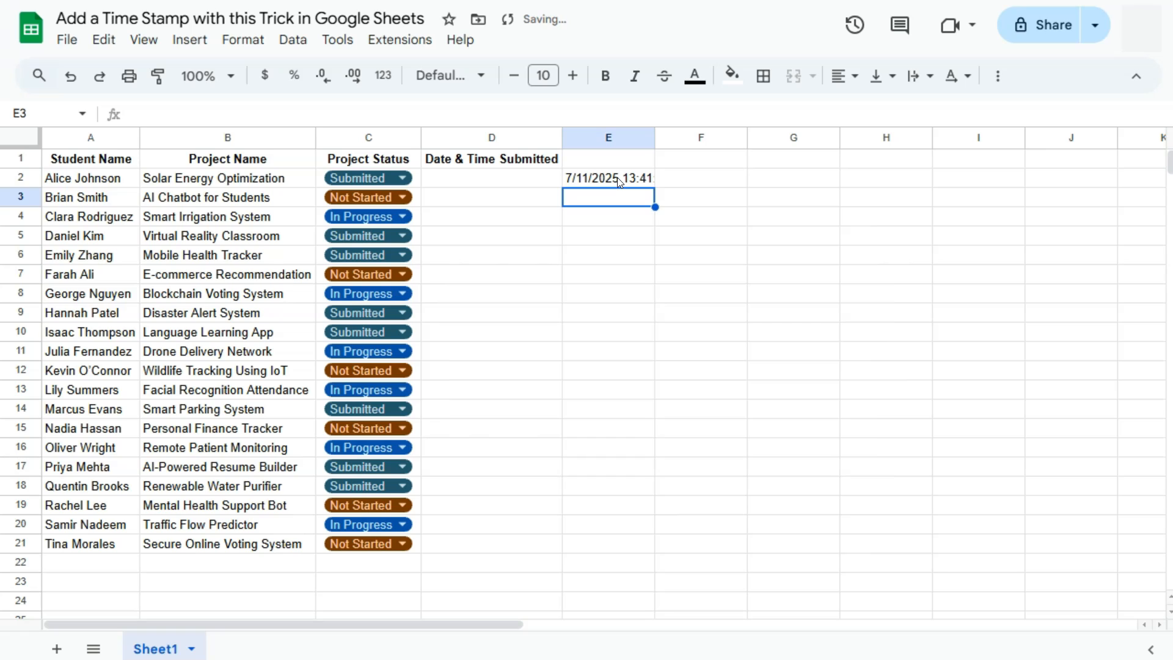
pyautogui.doubleClick(655, 137)
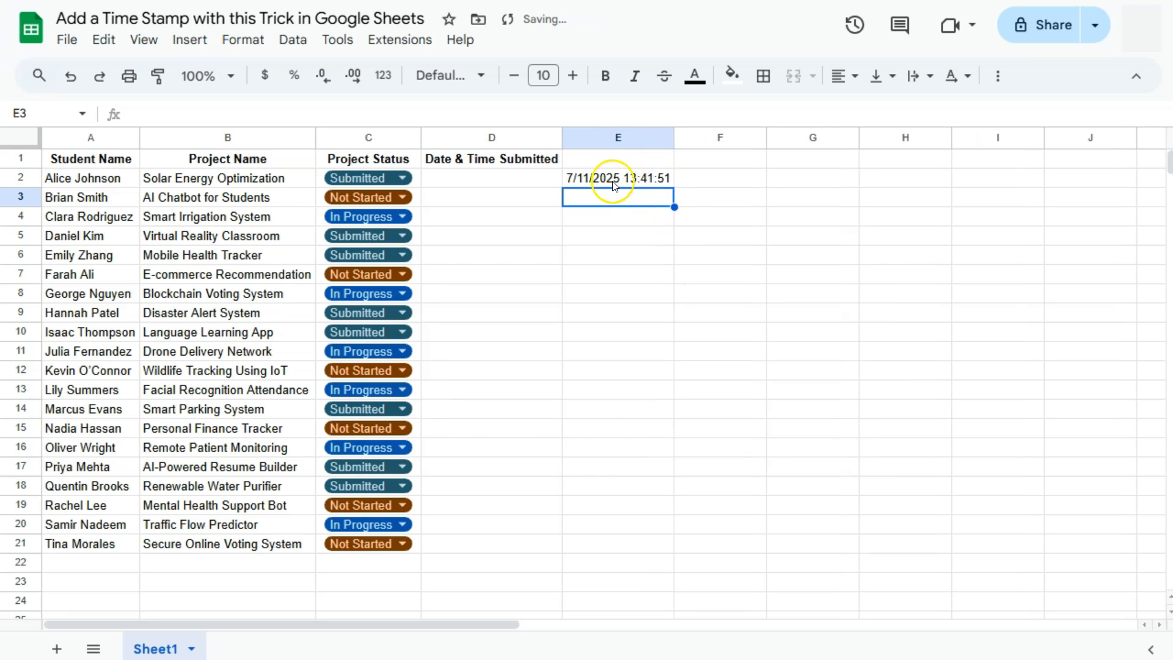
# Copy E2's timestamp and paste it into D2 as values only
pyautogui.click(587, 179)
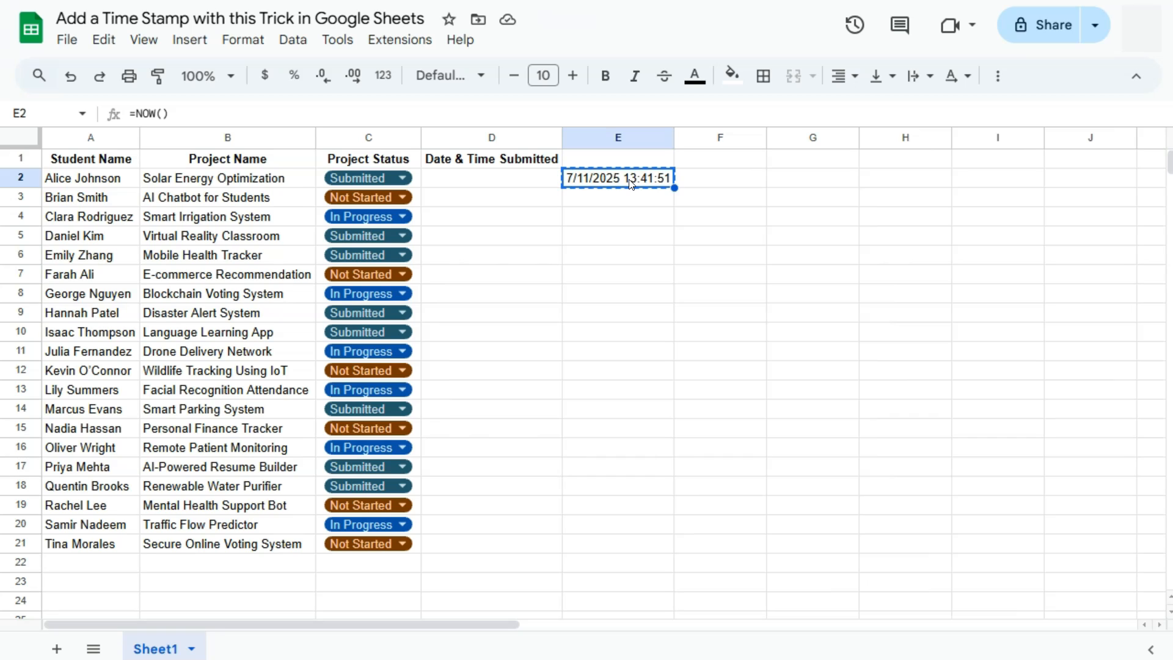
pyautogui.click(495, 179)
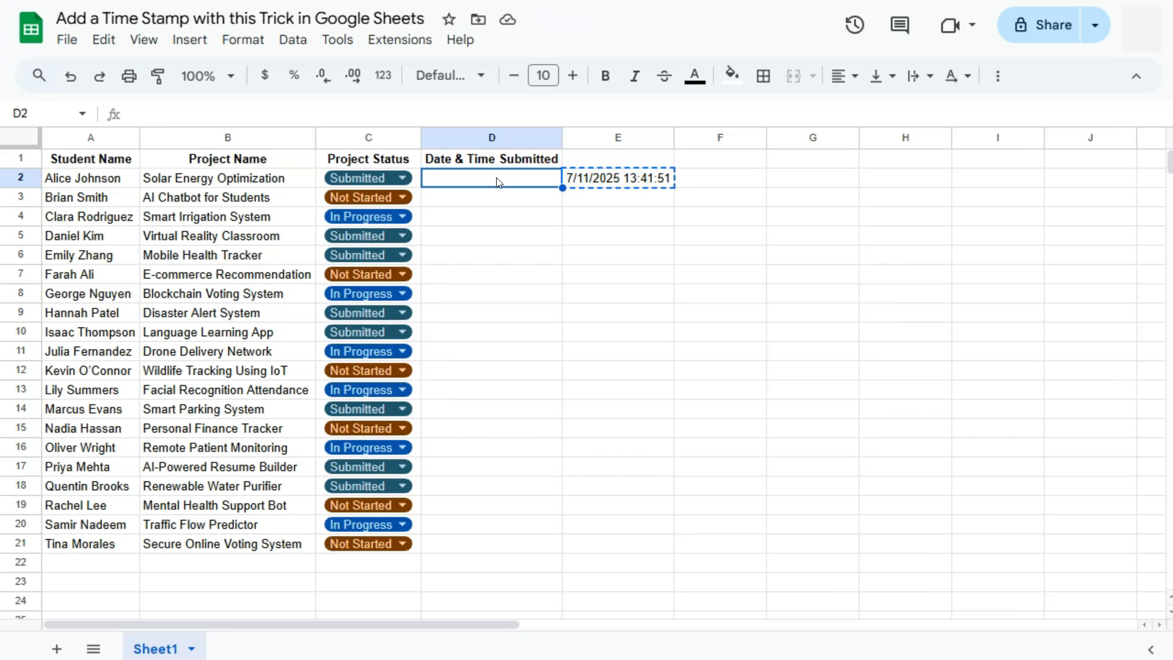
pyautogui.rightClick(498, 181)
pyautogui.moveTo(549, 179)
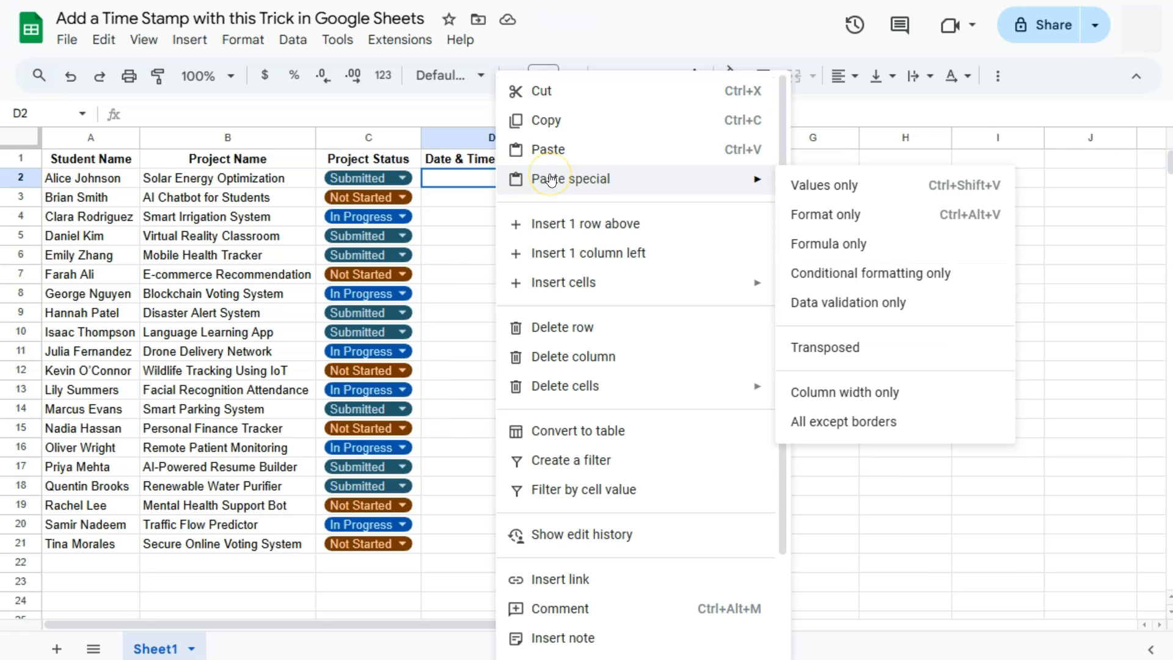
pyautogui.click(895, 191)
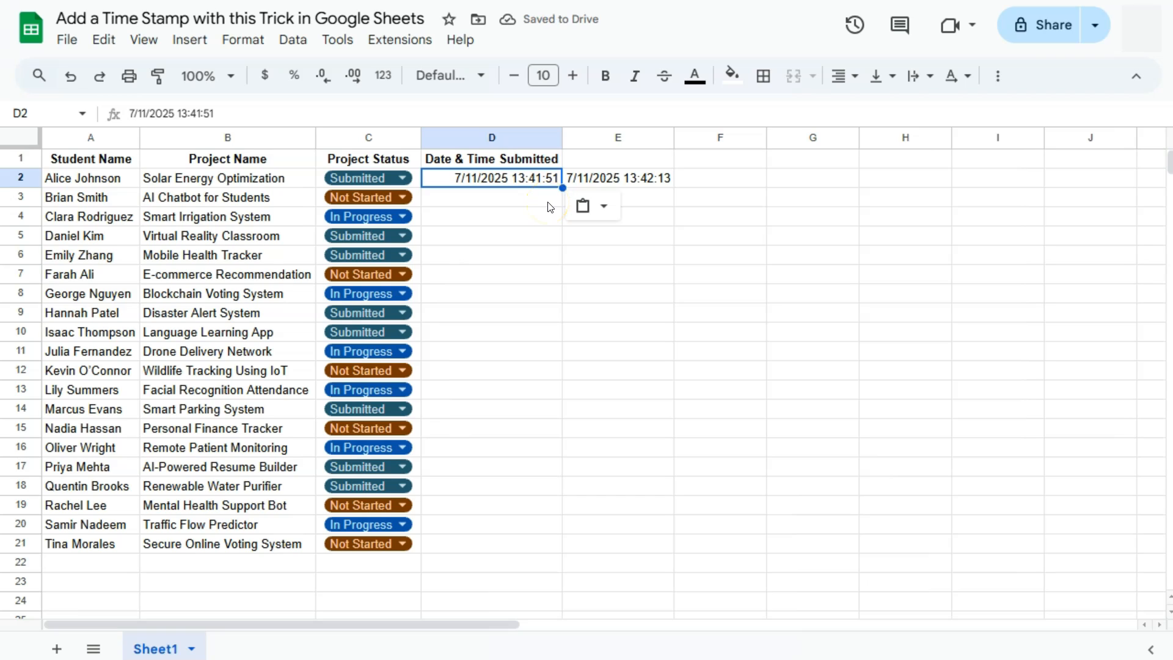
# Clear the NOW formula from cell E2
pyautogui.click(644, 182)
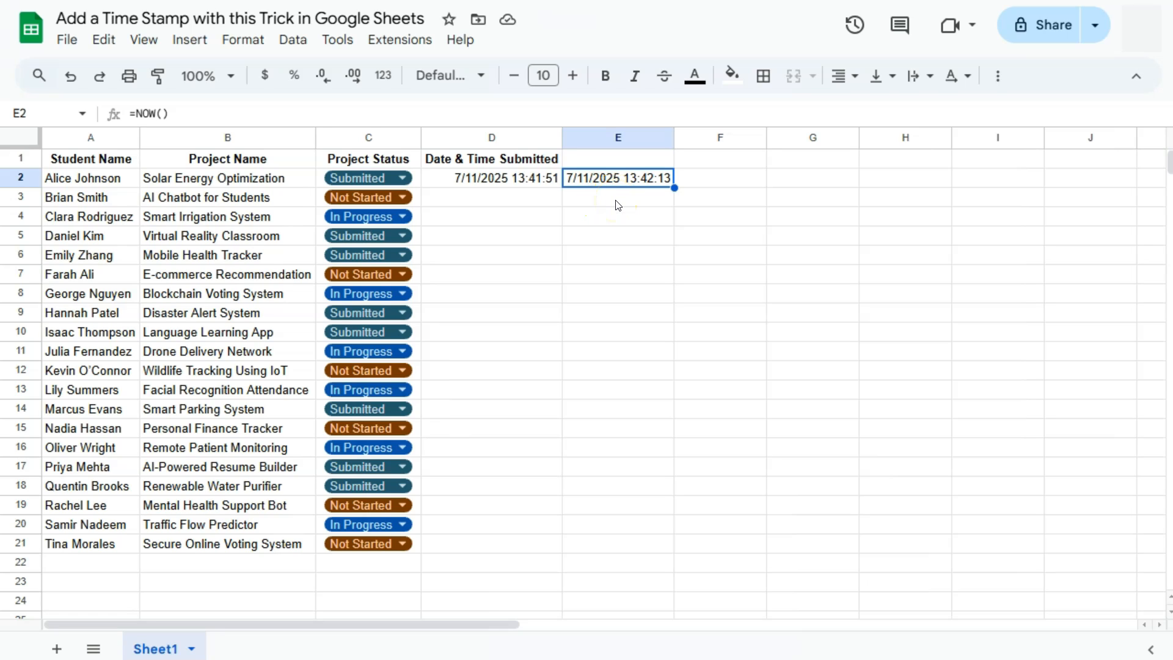
pyautogui.press('Delete')
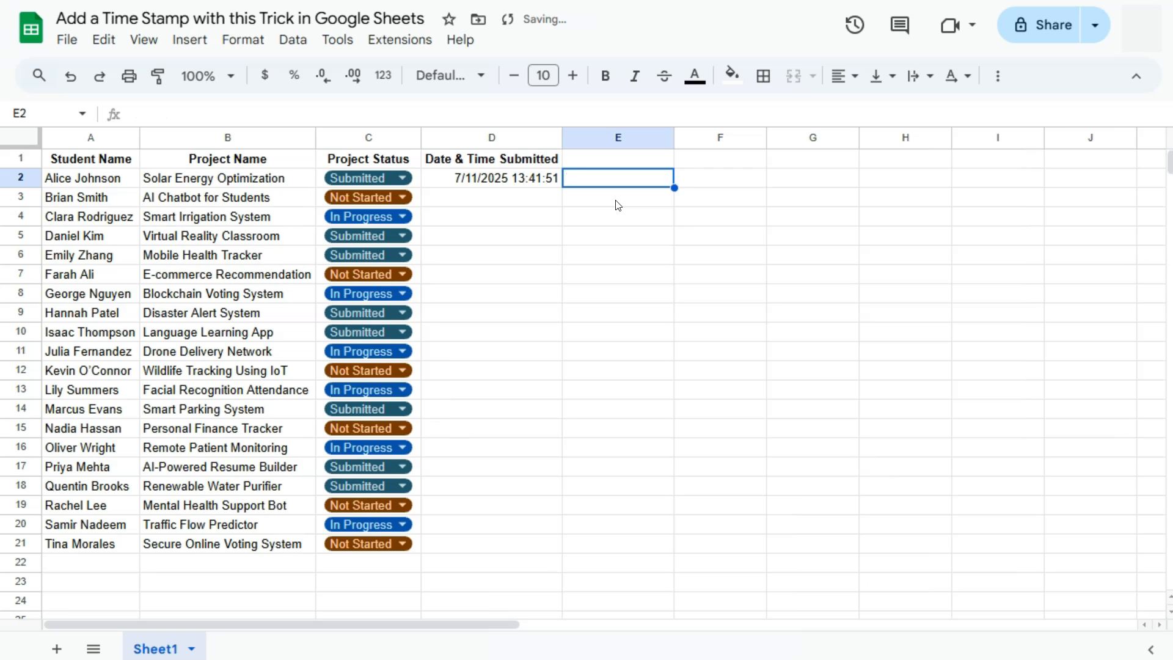
pyautogui.click(608, 235)
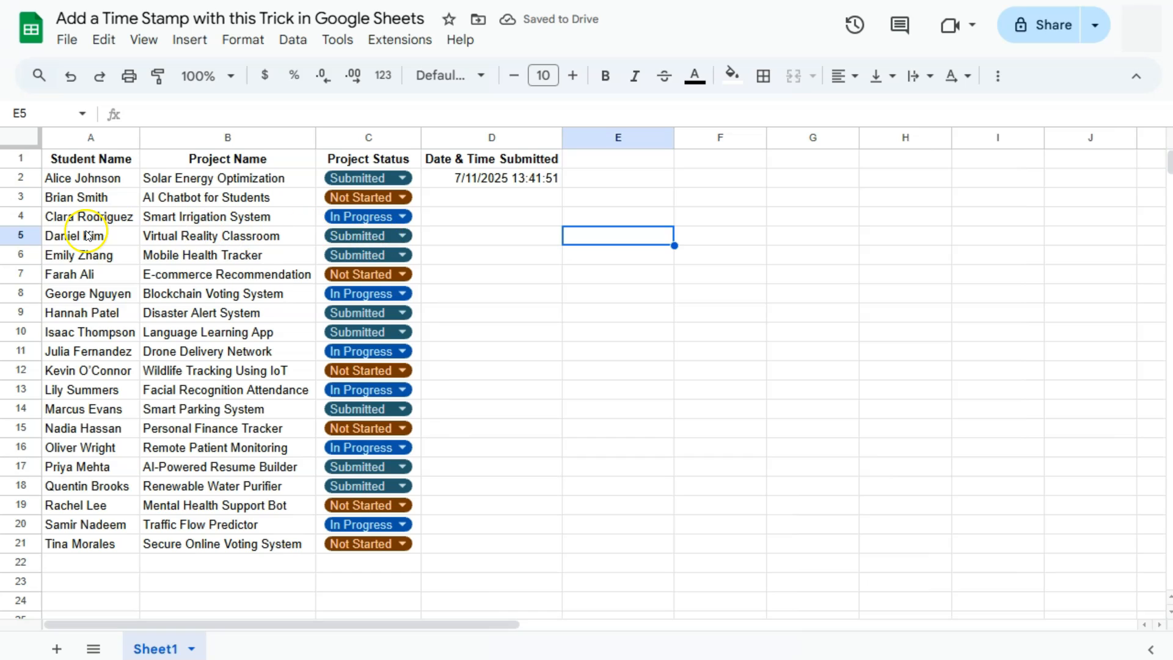
pyautogui.click(65, 236)
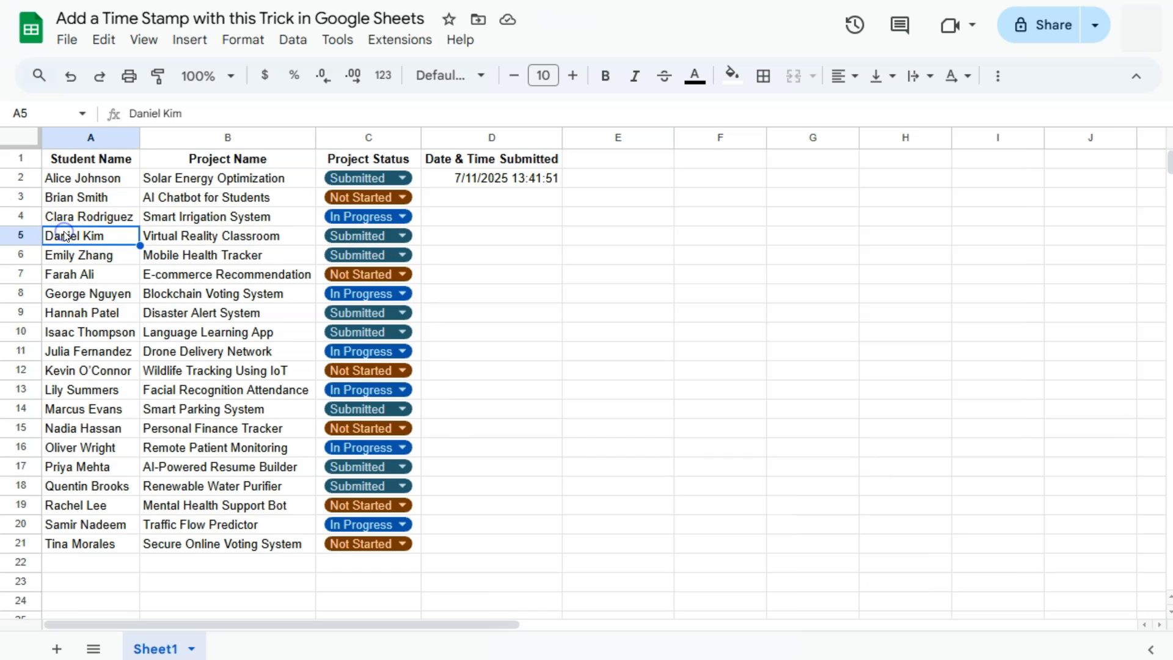
pyautogui.click(216, 239)
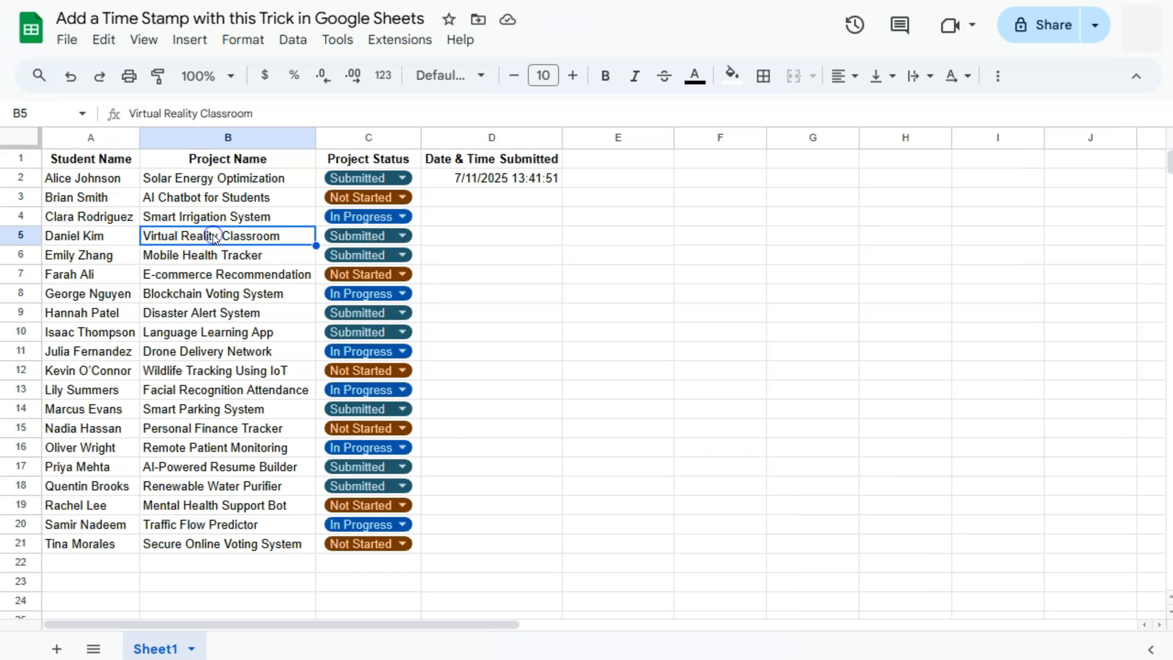
pyautogui.click(584, 236)
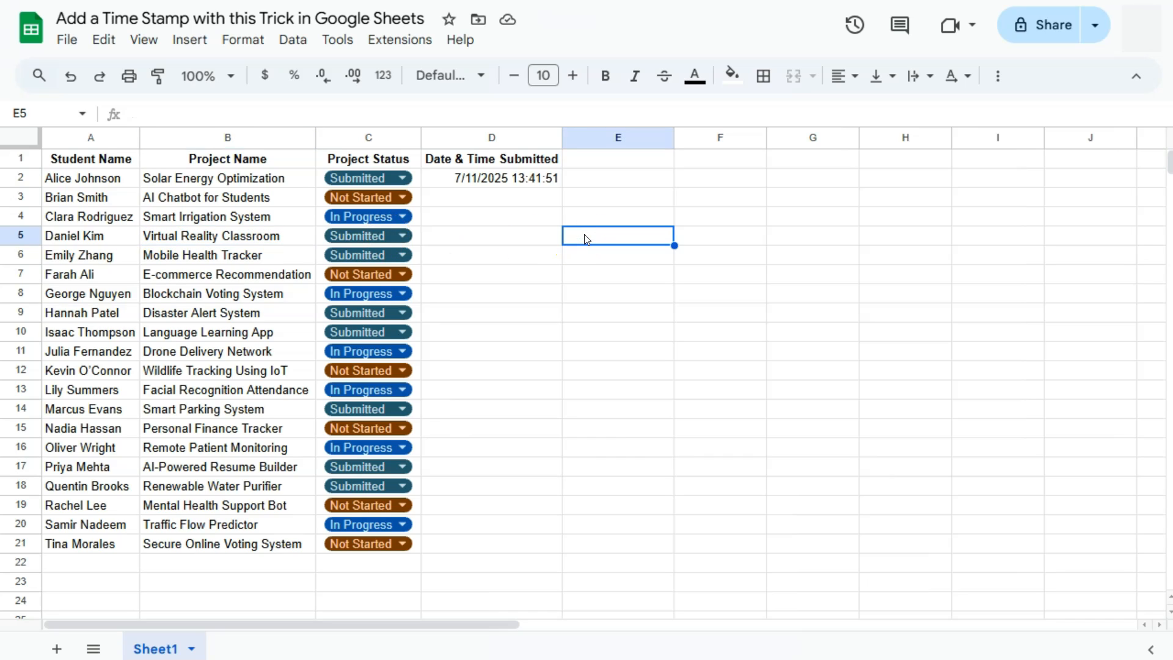
pyautogui.write('=now')
pyautogui.press('Tab')
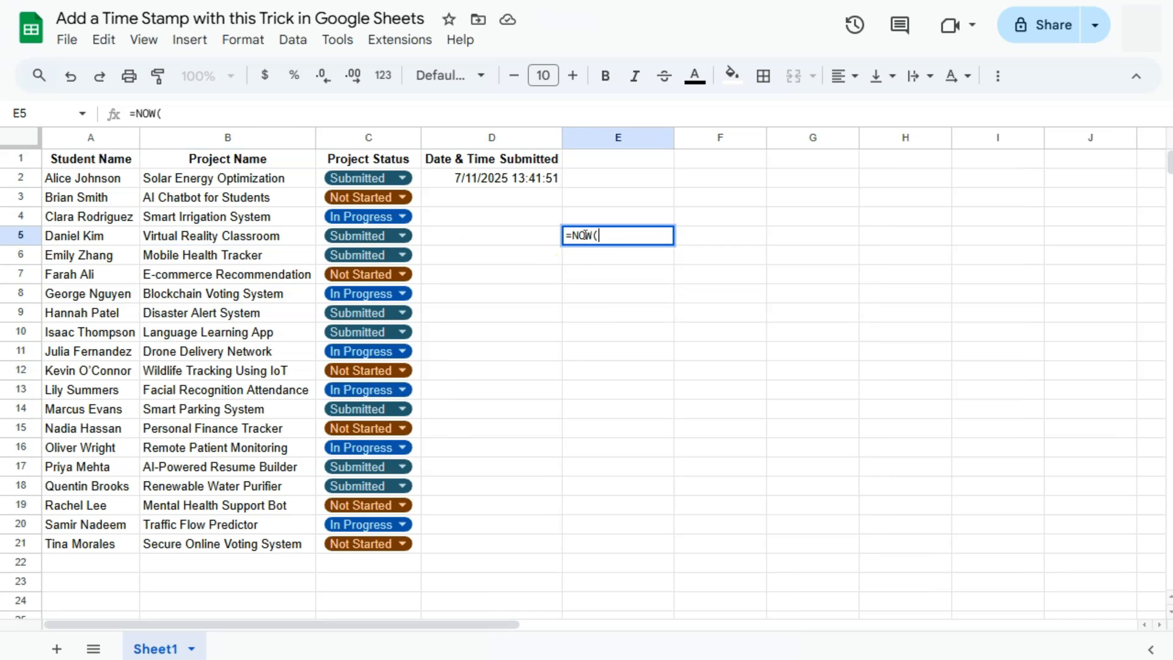
pyautogui.press('Return')
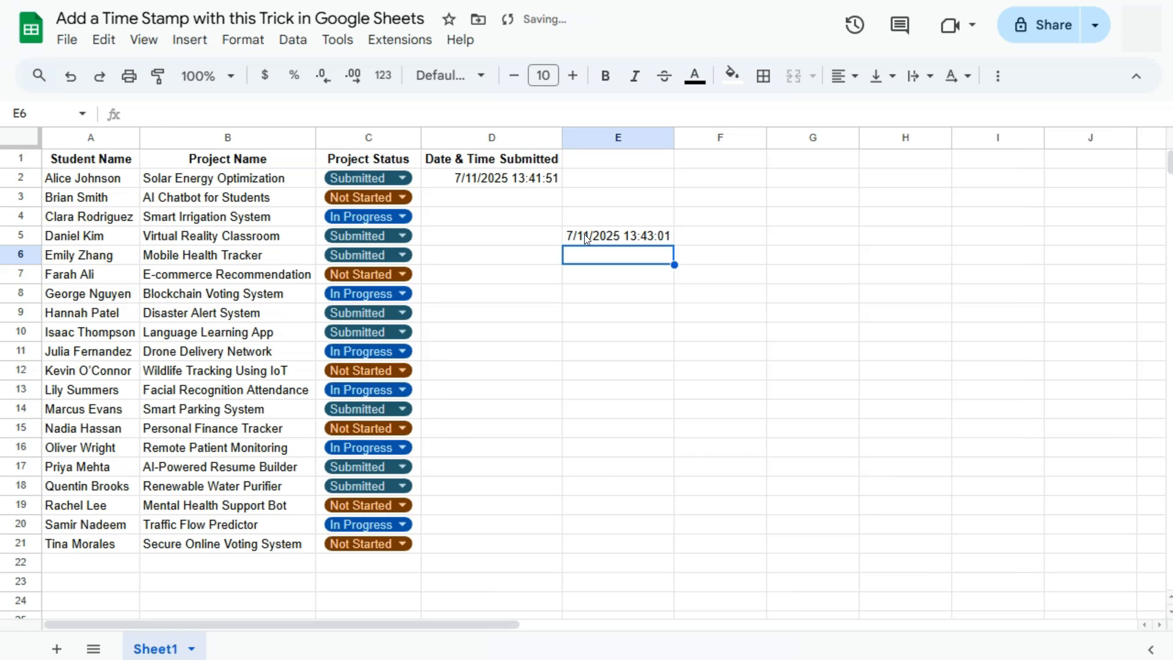
# Copy E5's timestamp, paste it into D5 as values only, and undo to clear E5
pyautogui.click(584, 236)
pyautogui.hotkey('ctrl', 'c')
pyautogui.click(532, 236)
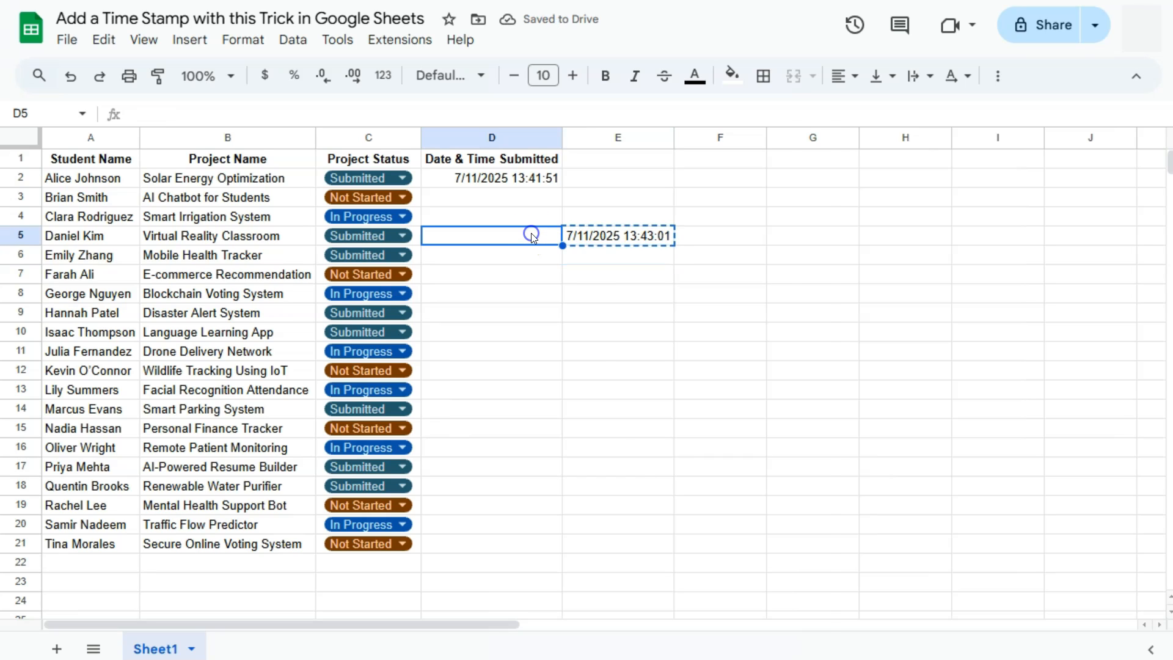
pyautogui.rightClick(529, 235)
pyautogui.moveTo(609, 178)
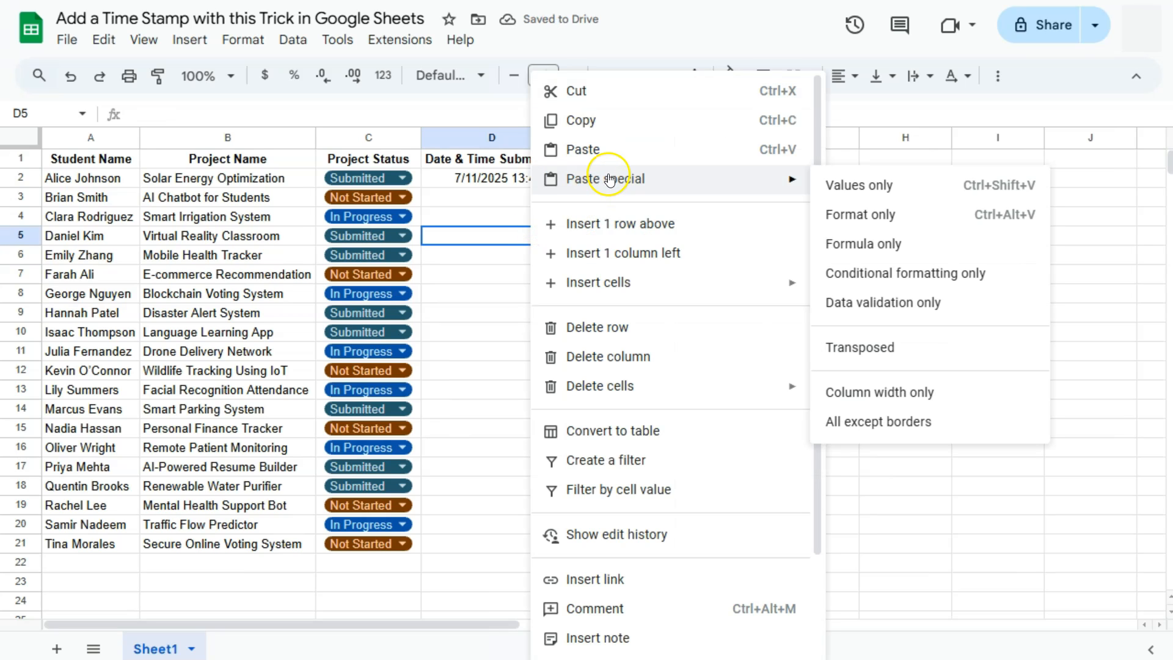
pyautogui.click(846, 184)
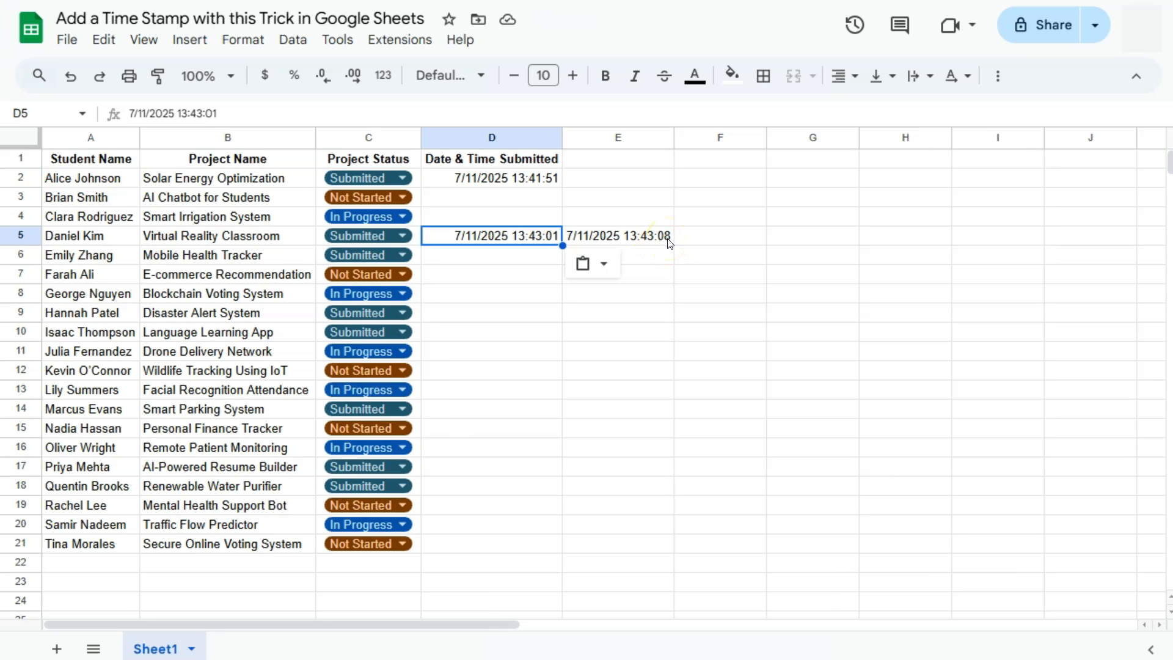
pyautogui.hotkey('ctrl', 'z')
# Format D2 with the custom date-time format "Tuesday, August 5, 1930 at 1:25:59 PM" and autofit column D
pyautogui.click(493, 179)
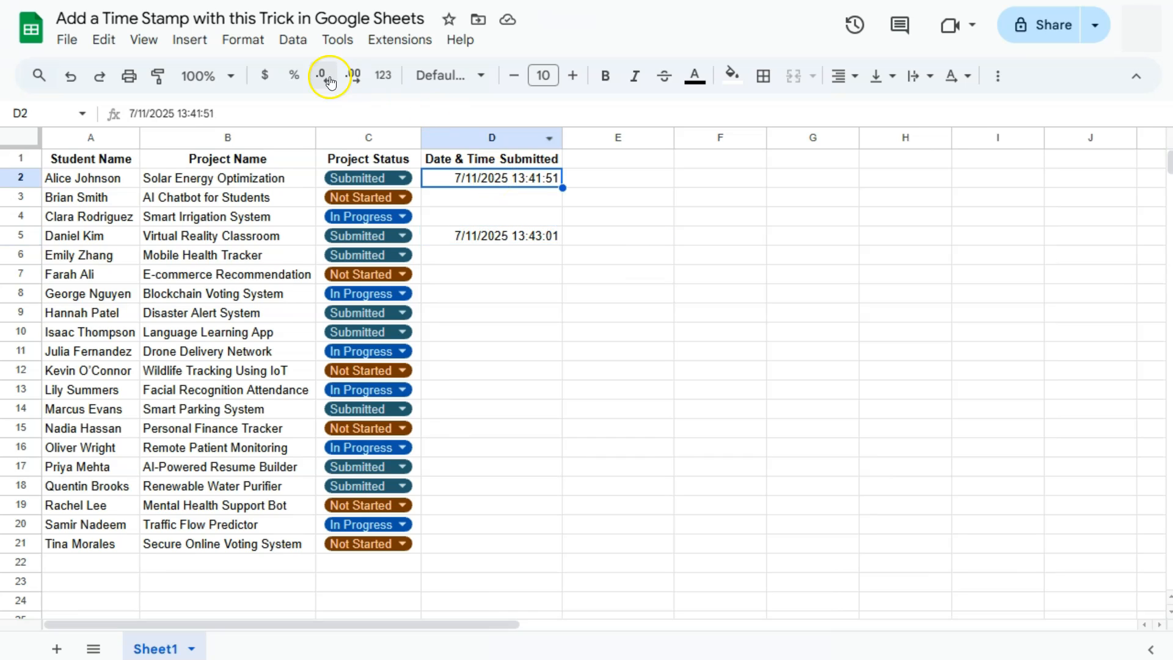
pyautogui.click(243, 41)
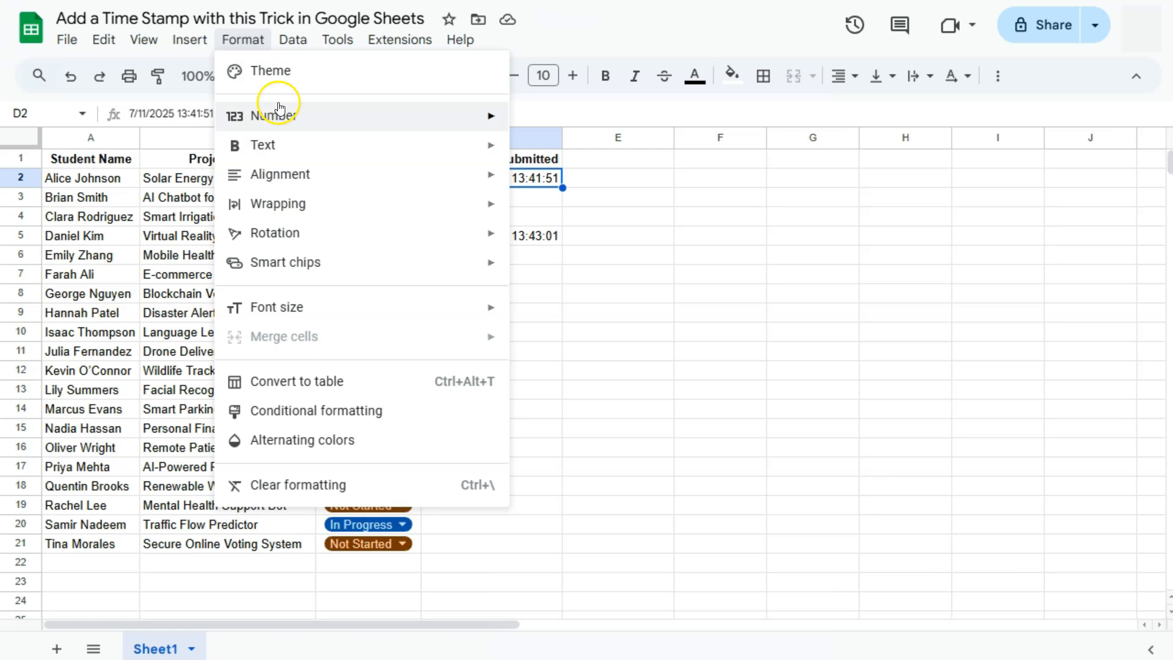
pyautogui.moveTo(272, 113)
pyautogui.scroll(-1, 607, 489)
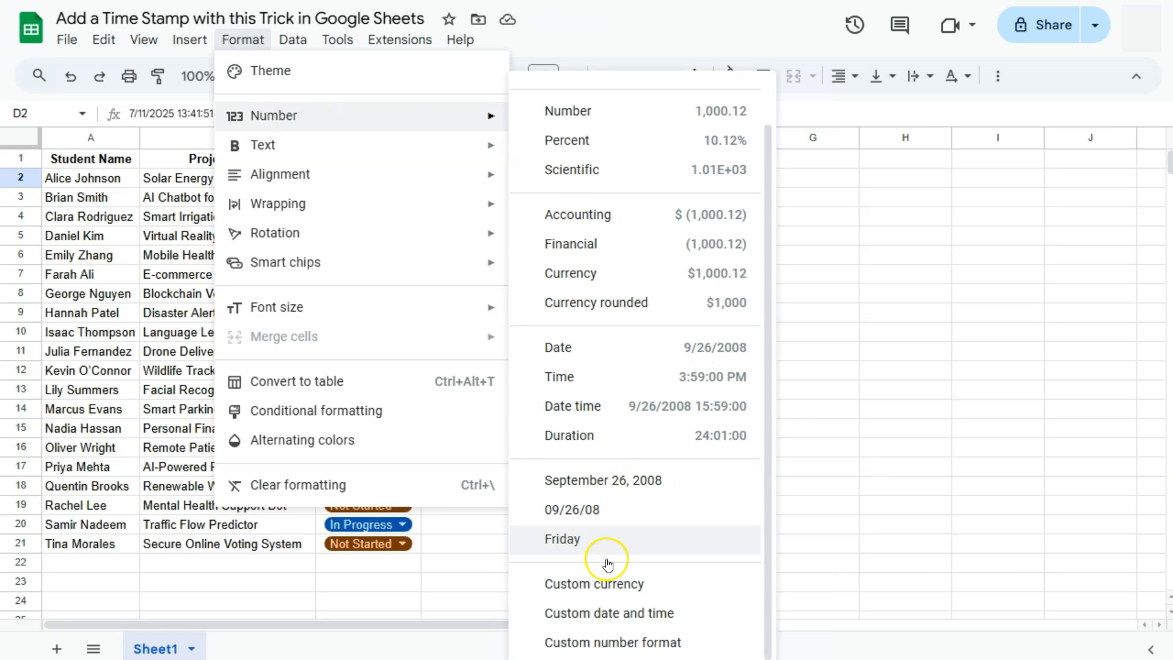
pyautogui.click(618, 615)
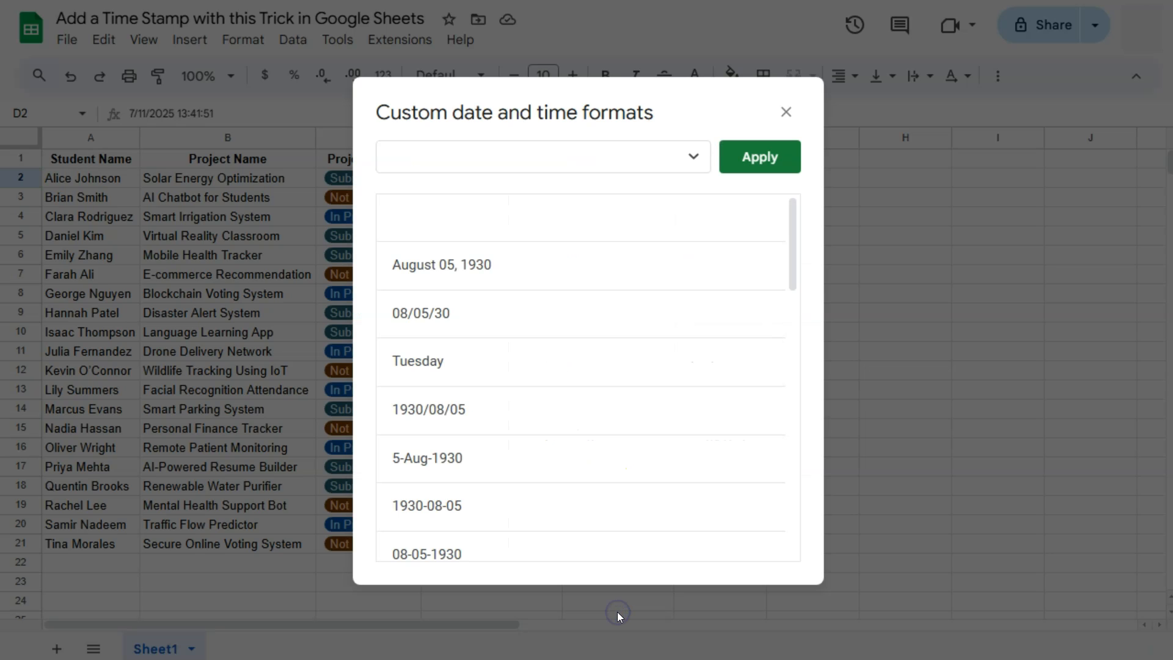
pyautogui.scroll(-10, 538, 403)
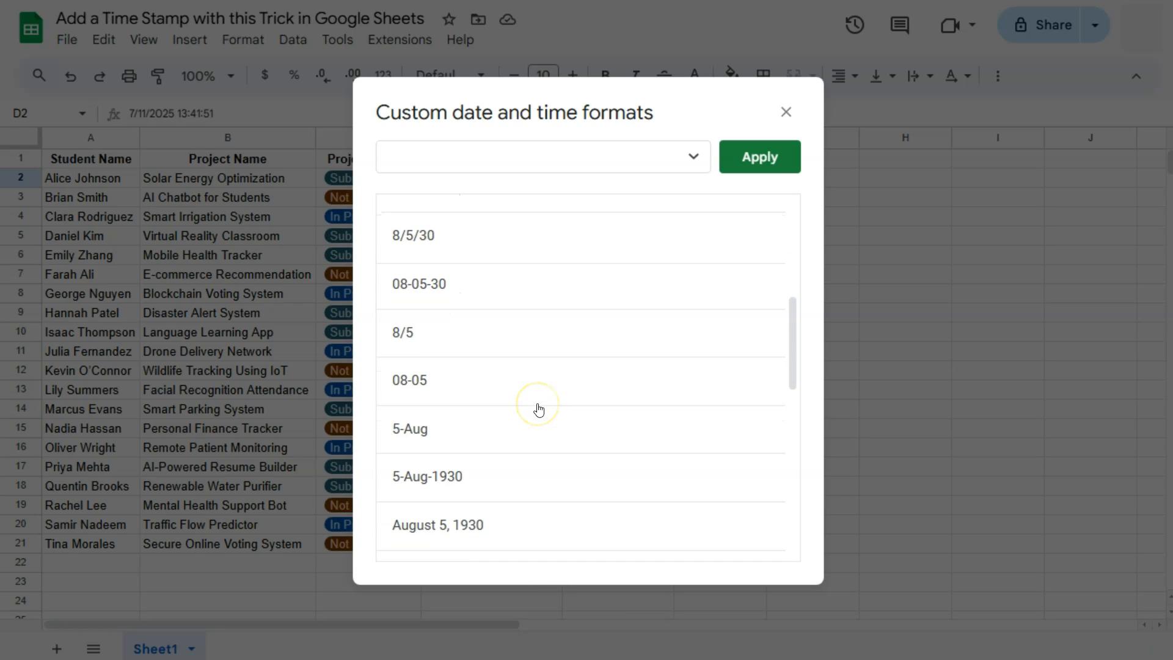
pyautogui.scroll(-5, 541, 388)
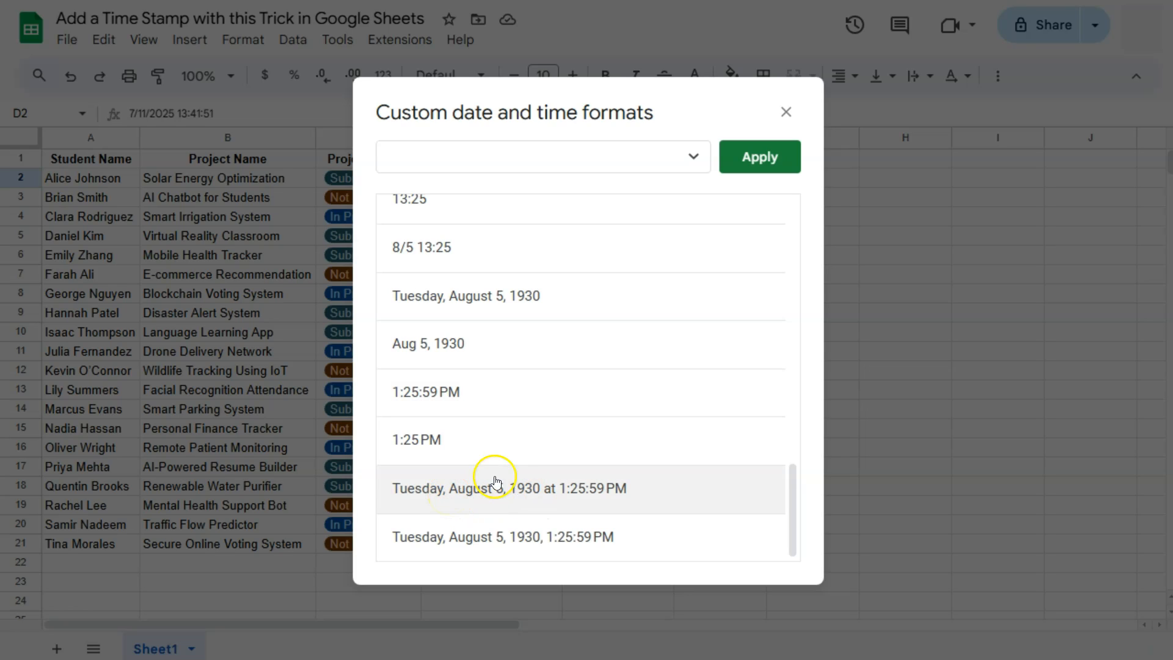
pyautogui.click(577, 502)
pyautogui.click(756, 162)
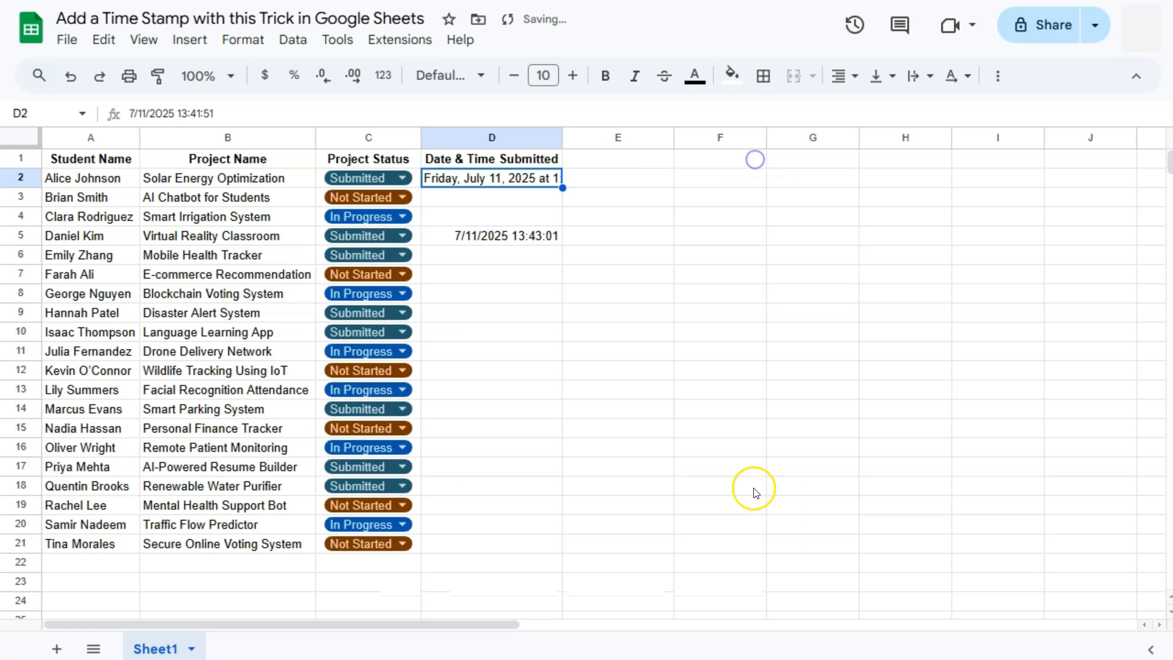
pyautogui.doubleClick(563, 145)
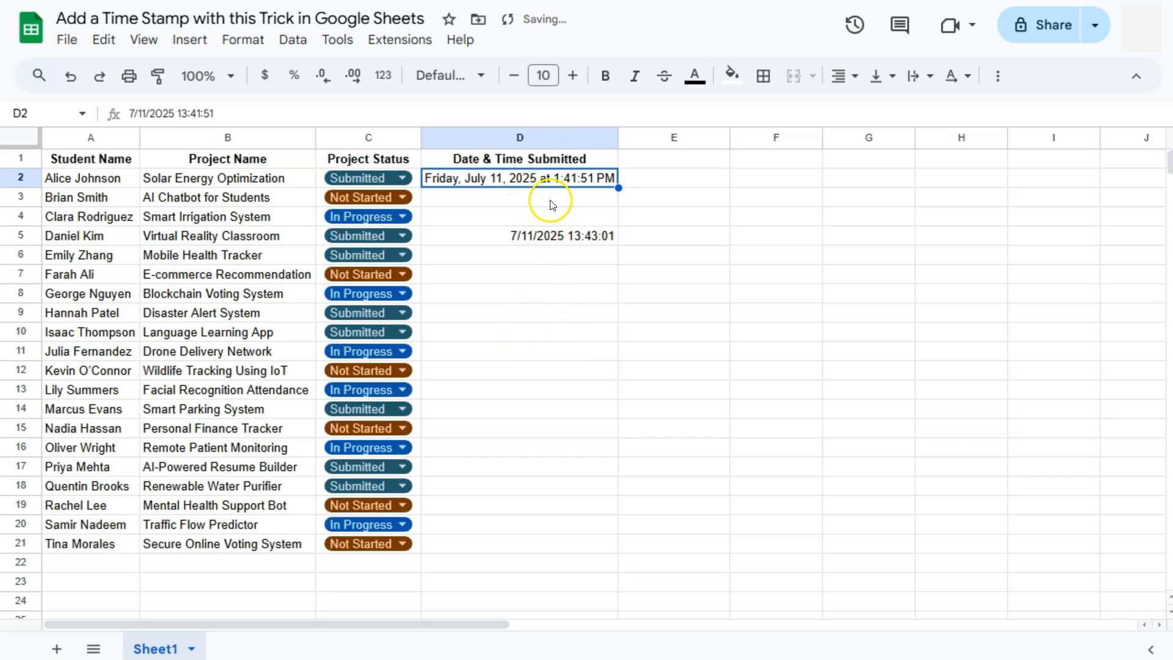
# Copy D2 and paste only its format into D5
pyautogui.rightClick(541, 176)
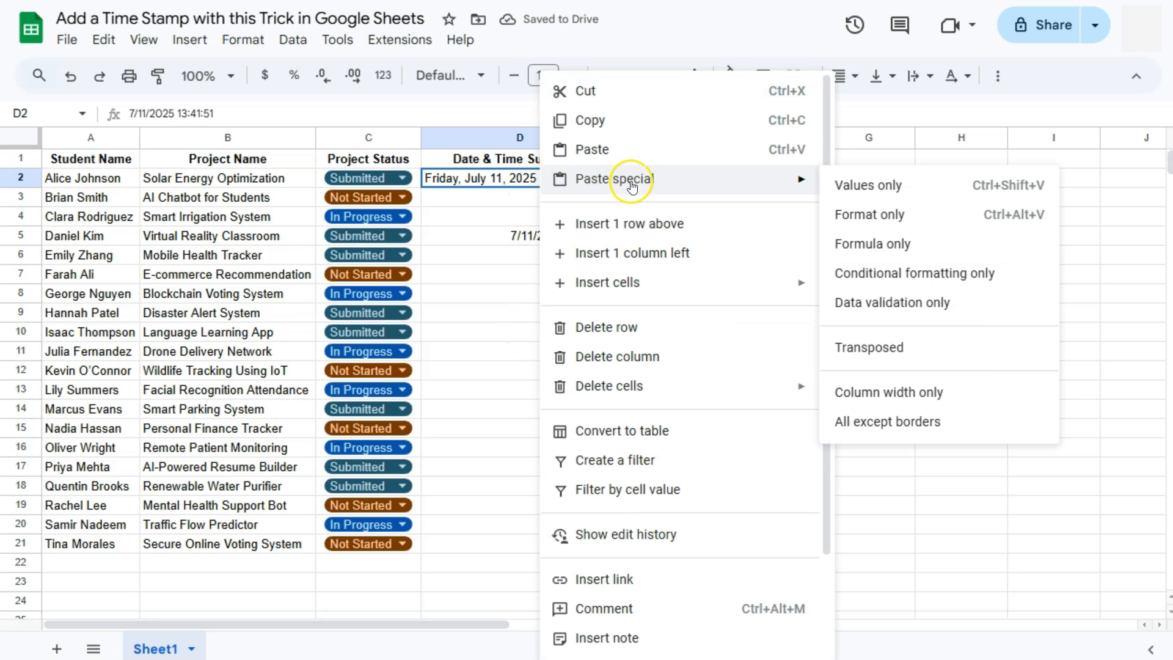
pyautogui.click(618, 120)
pyautogui.click(549, 243)
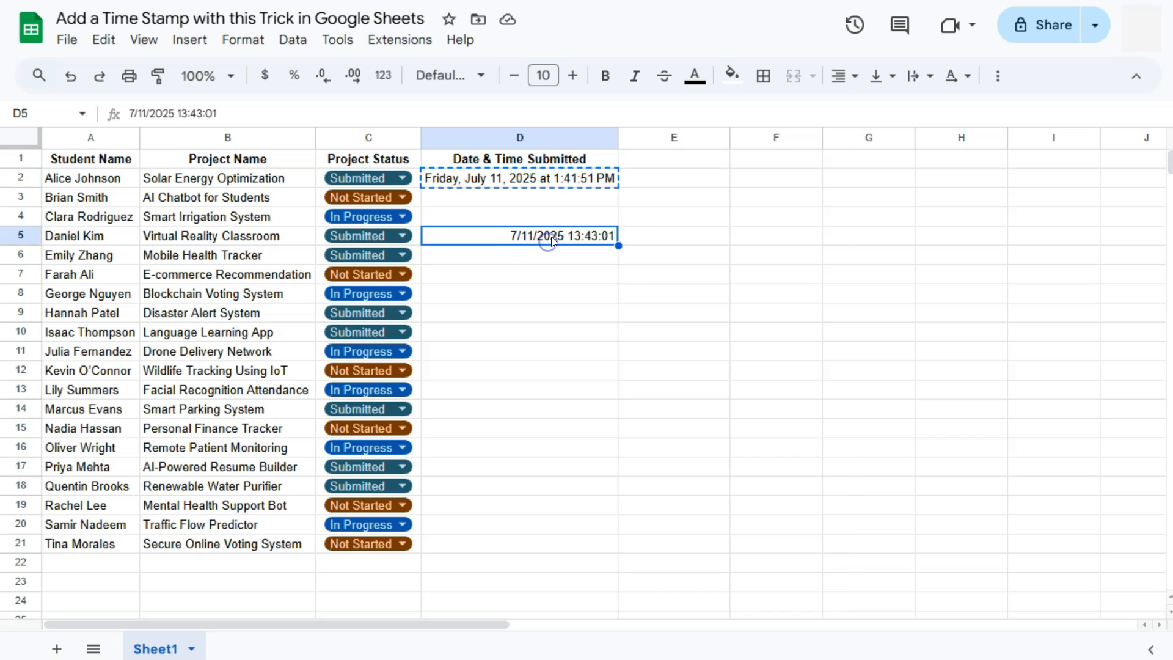
pyautogui.rightClick(548, 243)
pyautogui.moveTo(824, 184)
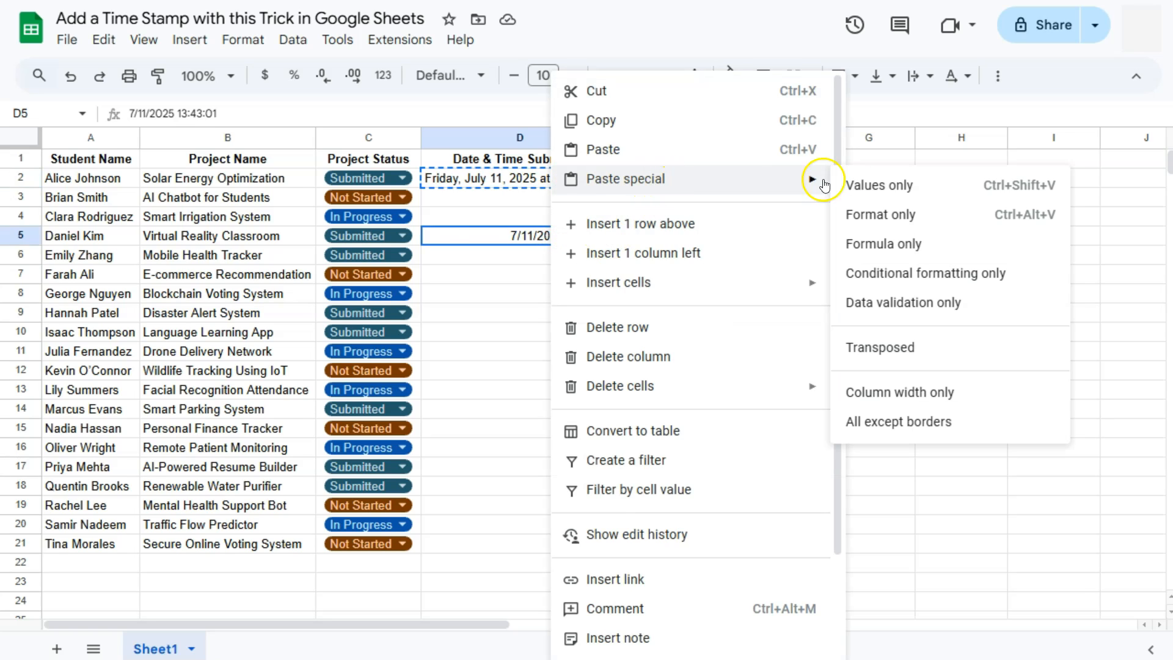
pyautogui.click(891, 215)
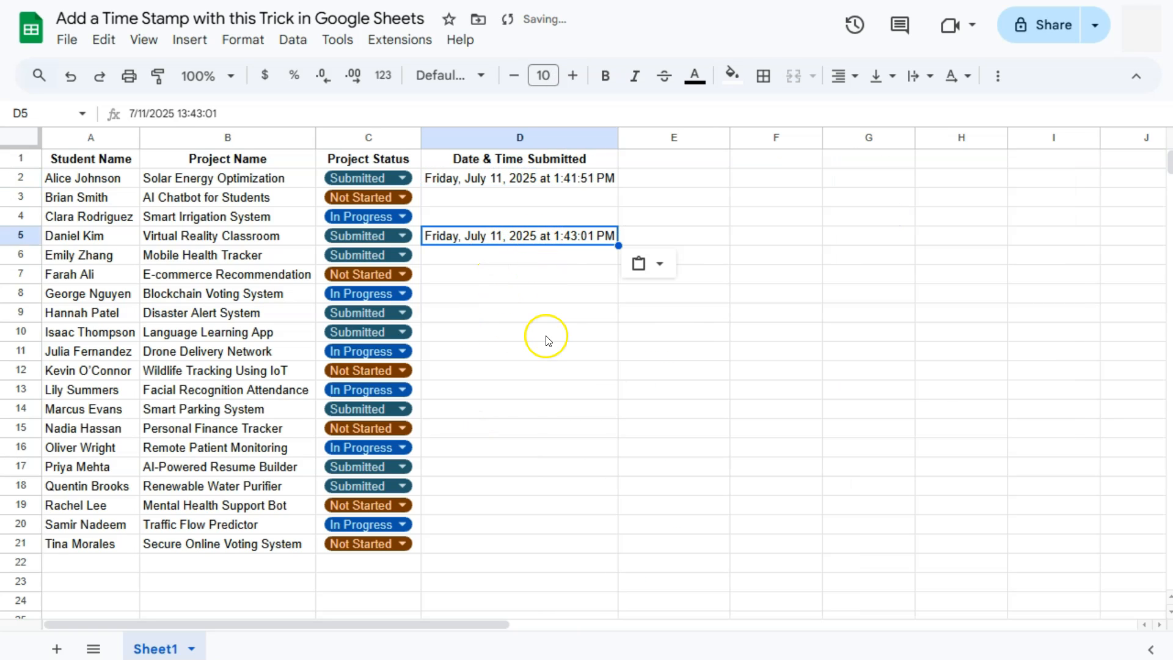
pyautogui.click(643, 312)
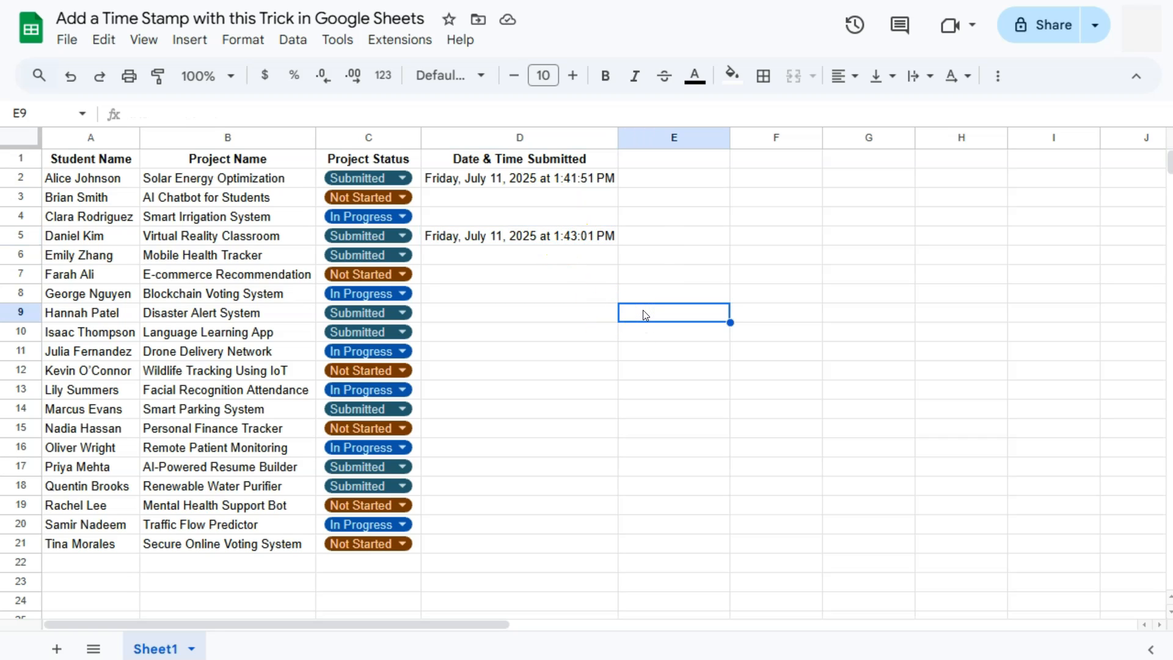